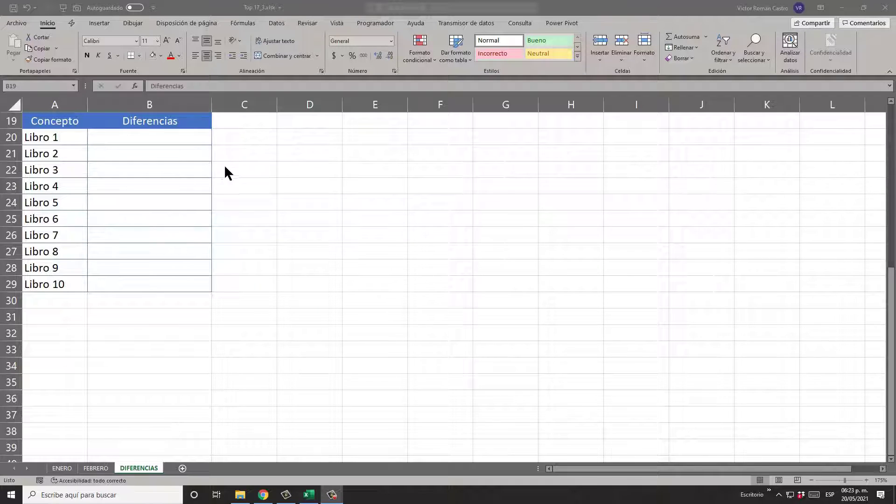
In B20, start the formula =SI(ENERO!B2<>FEBRERO!B2 to compare Libro 1's two months.
left_click(171, 142)
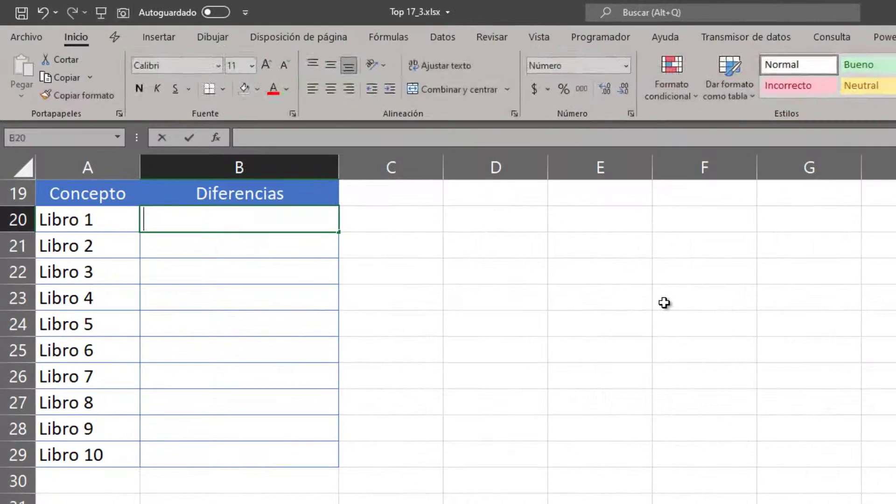
type("=si")
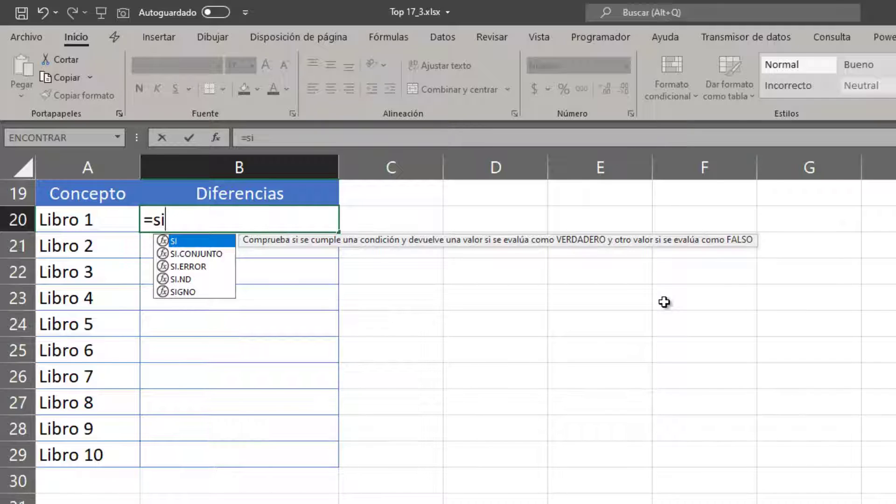
key("Tab")
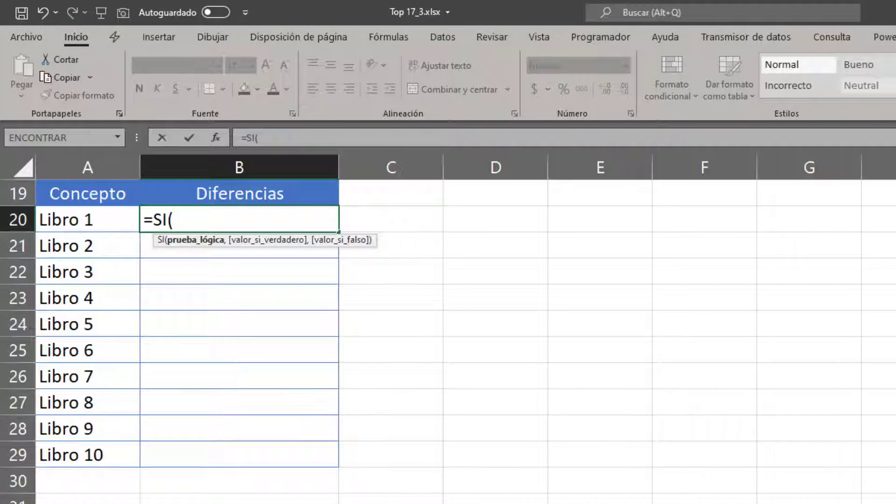
left_click(136, 500)
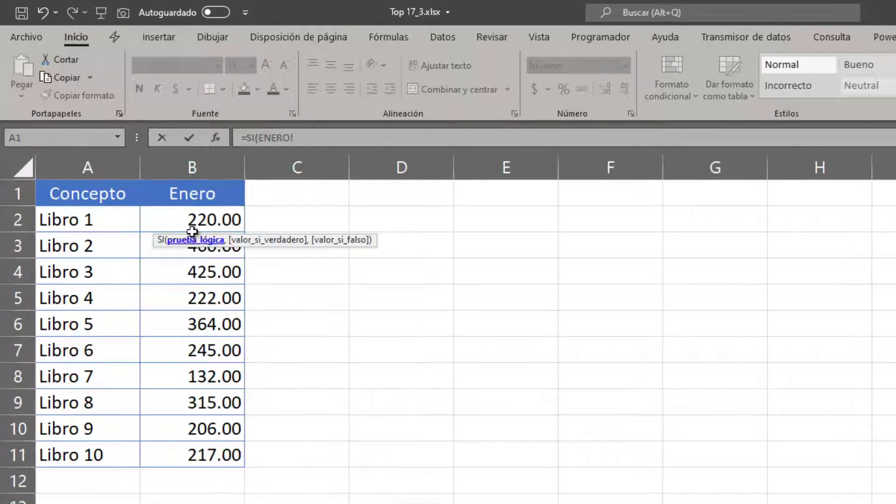
left_click(199, 218)
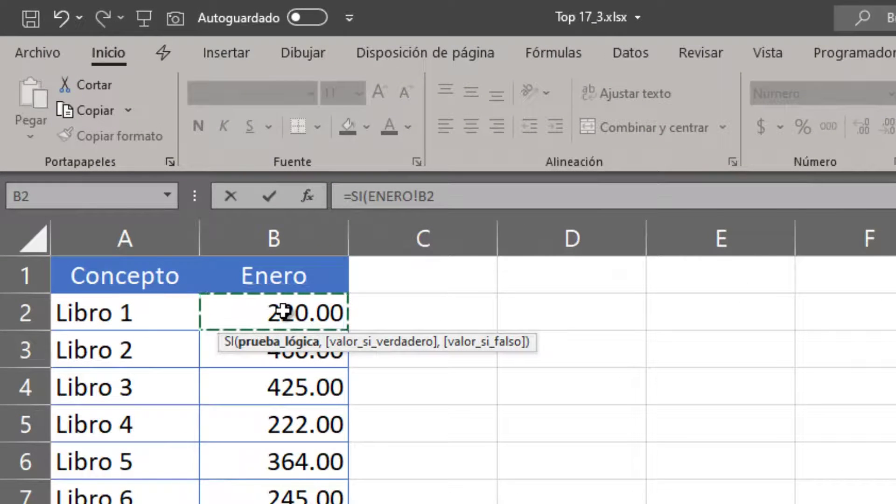
type("<>")
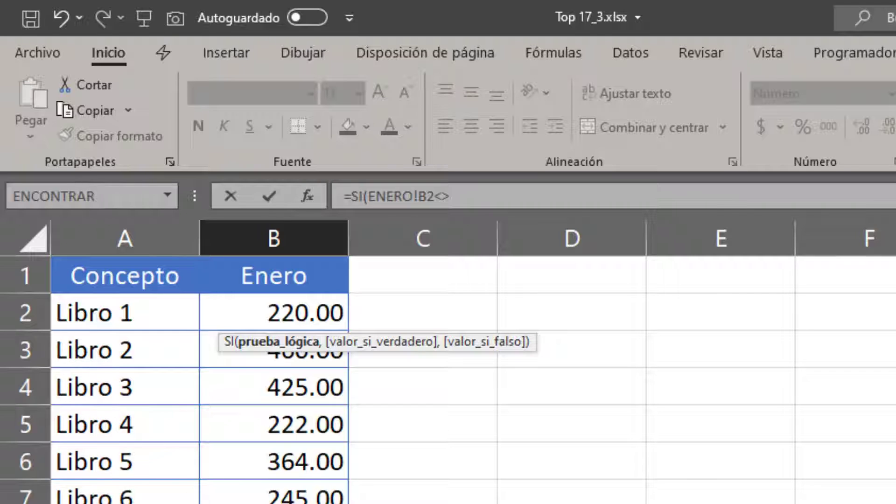
left_click(278, 500)
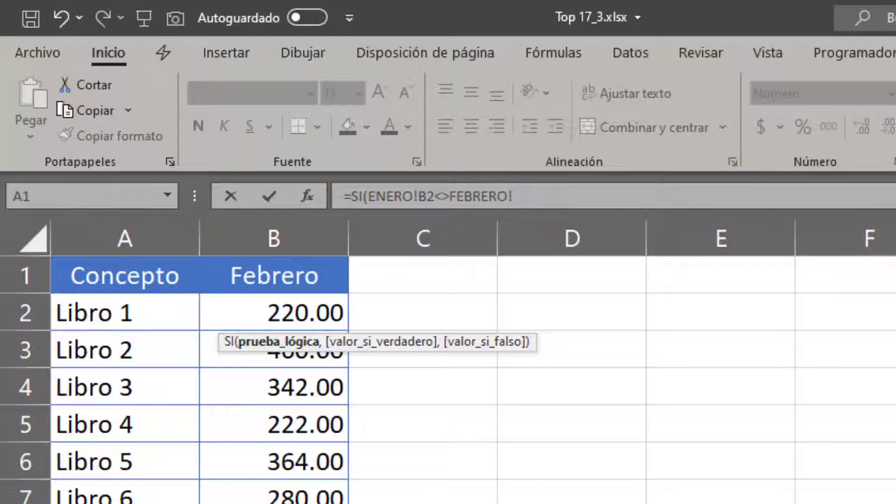
left_click(290, 321)
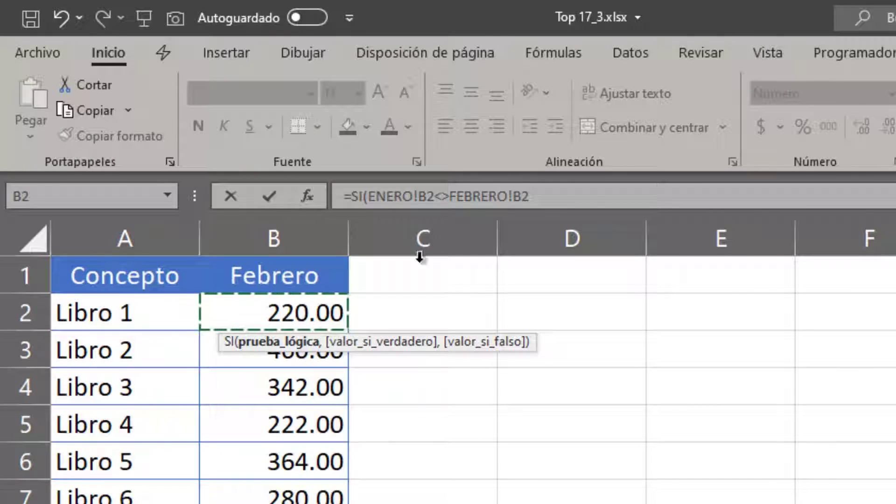
left_click(585, 193)
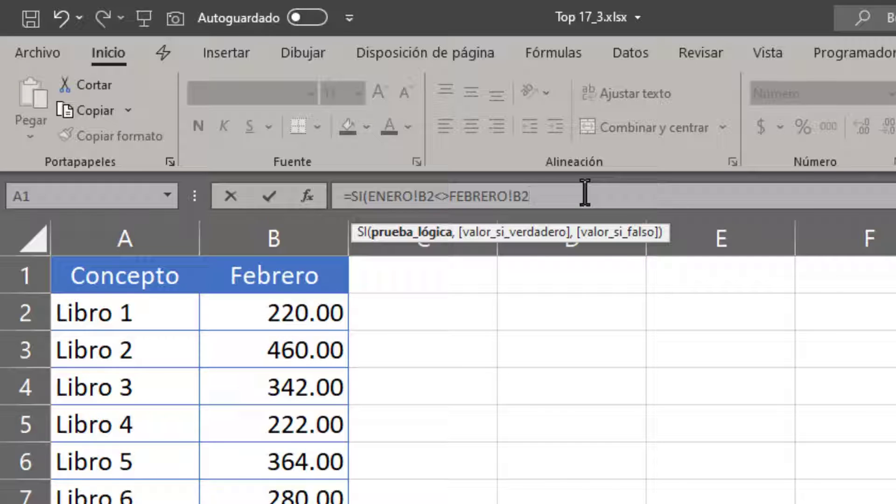
Add the true result ,"Enero:"&ENERO!B2&CARACTER(10)&"Febrero:"& to the SI formula.
type(",")
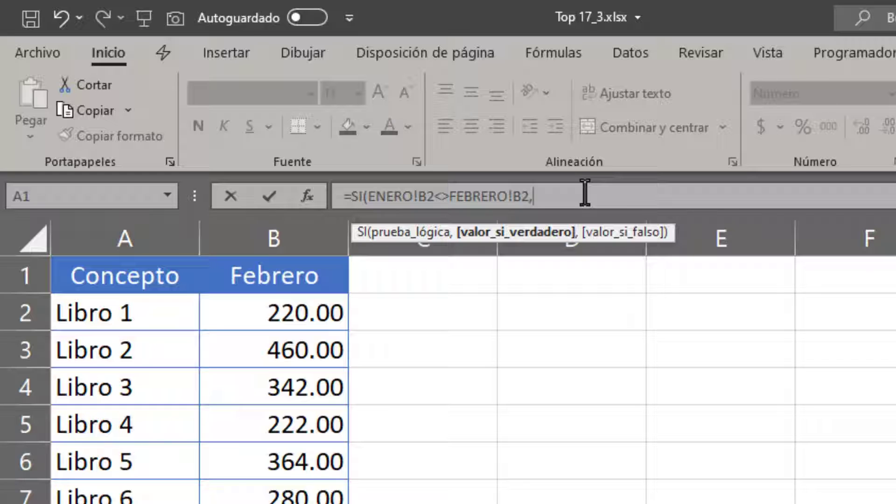
type("\"")
type("#E")
key("BackSpace")
key("BackSpace")
type("Enero")
type(":")
type("\"")
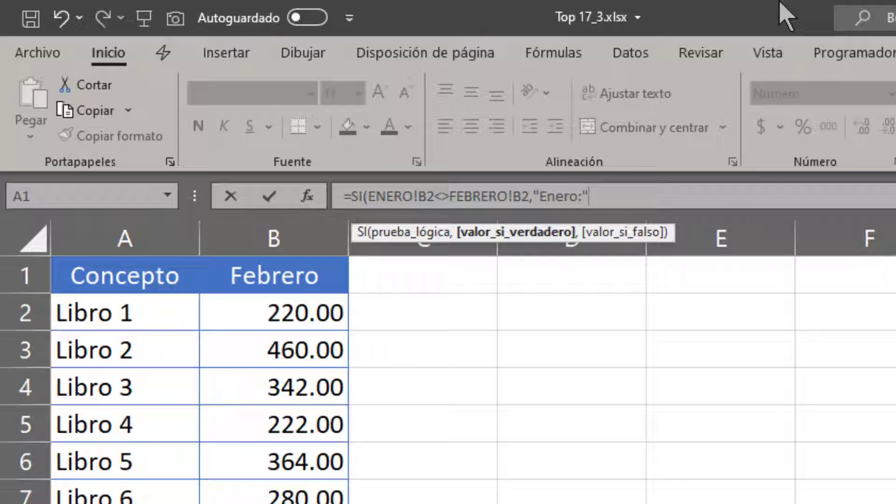
type("&")
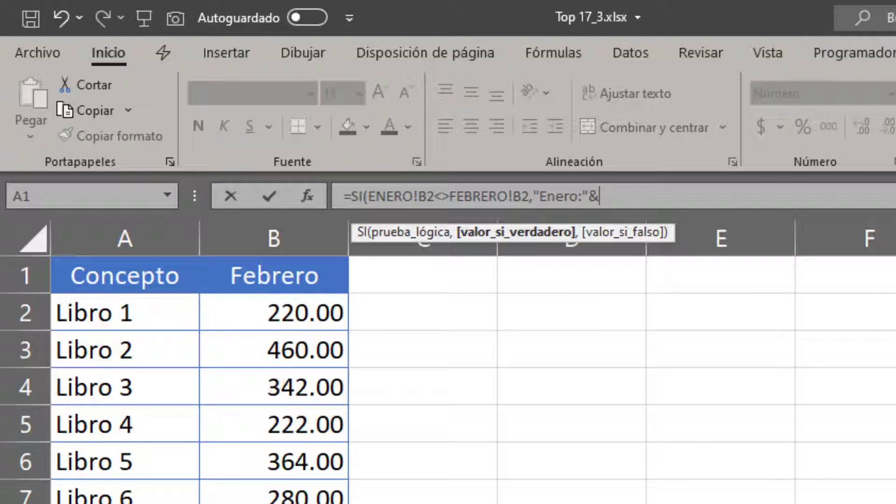
key("ctrl+Page_Up")
left_click(298, 313)
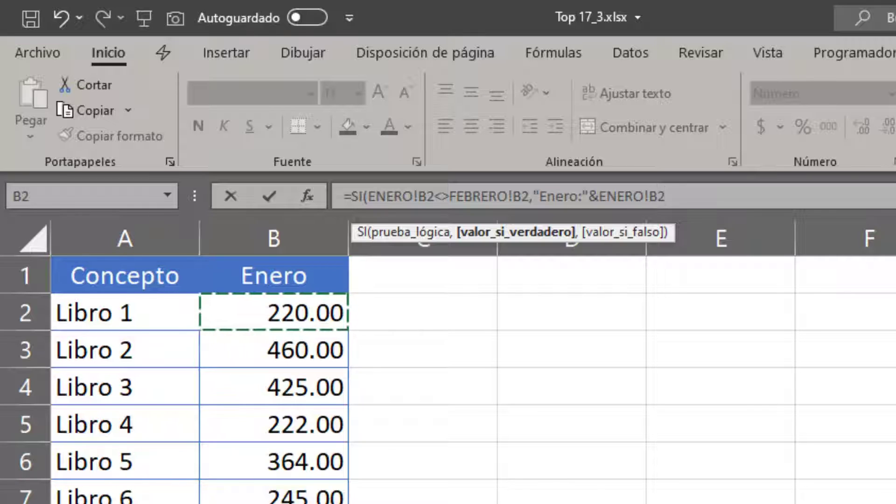
type("&")
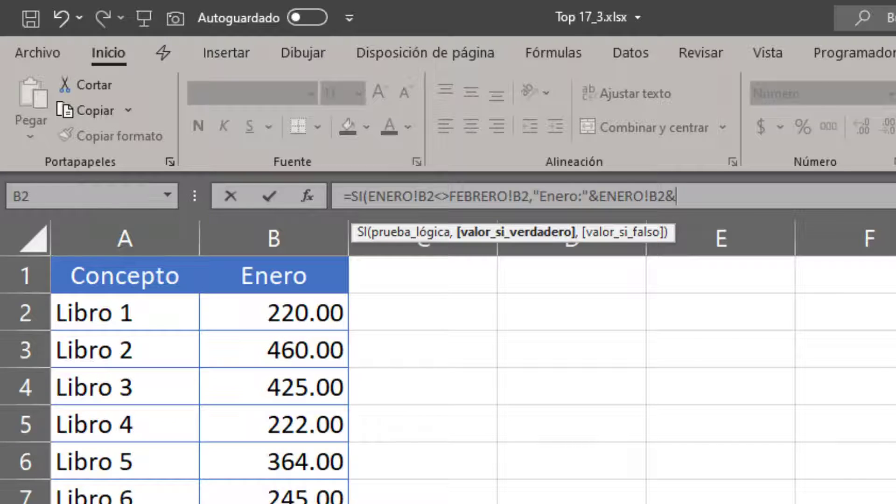
type("caractyer")
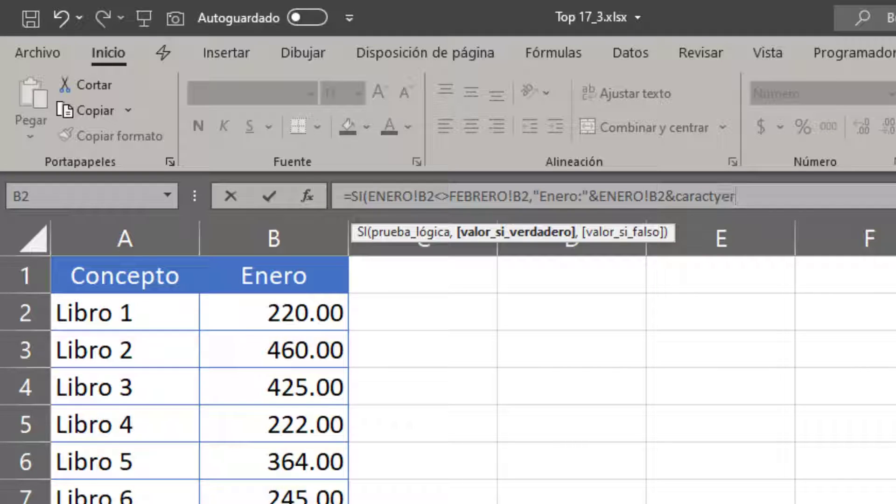
key("BackSpace")
key("BackSpace")
key("BackSpace")
key("Tab")
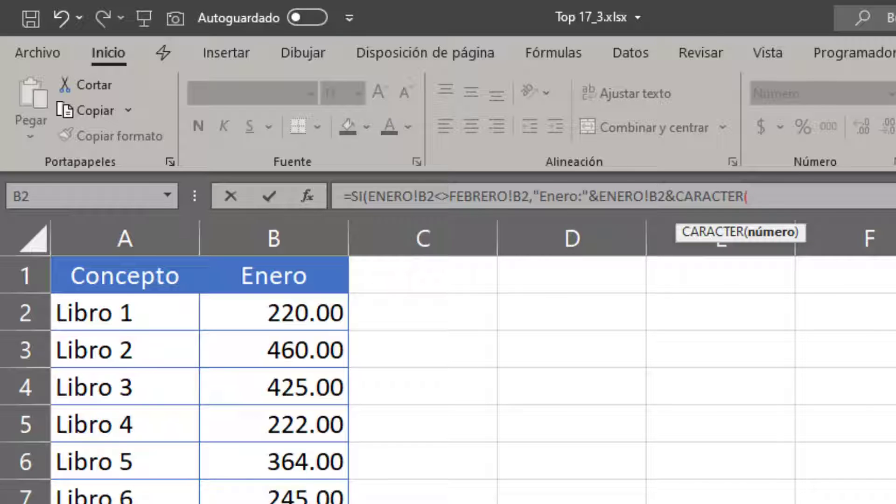
type("10)")
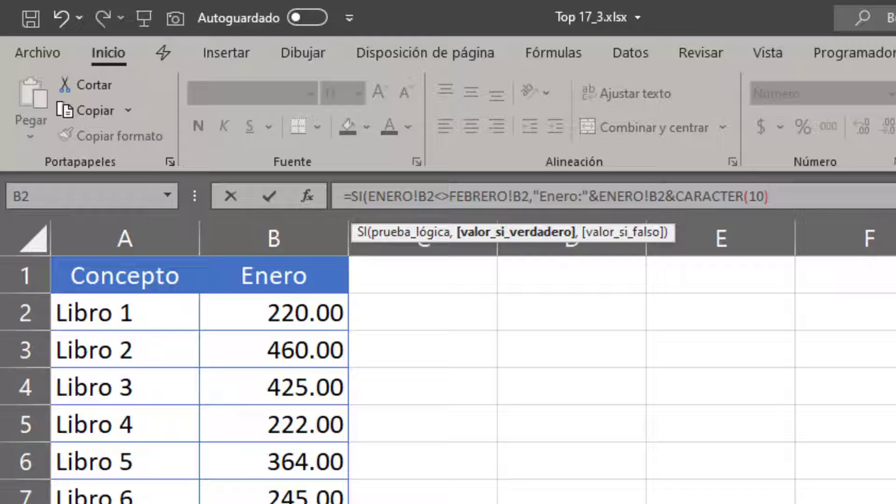
type("&")
type("\"")
type("Feb")
type("rero")
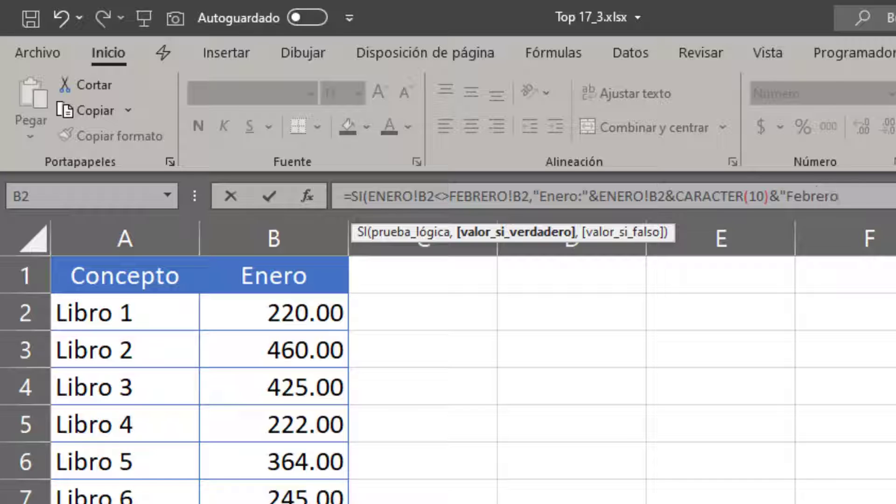
type(":")
type("\"")
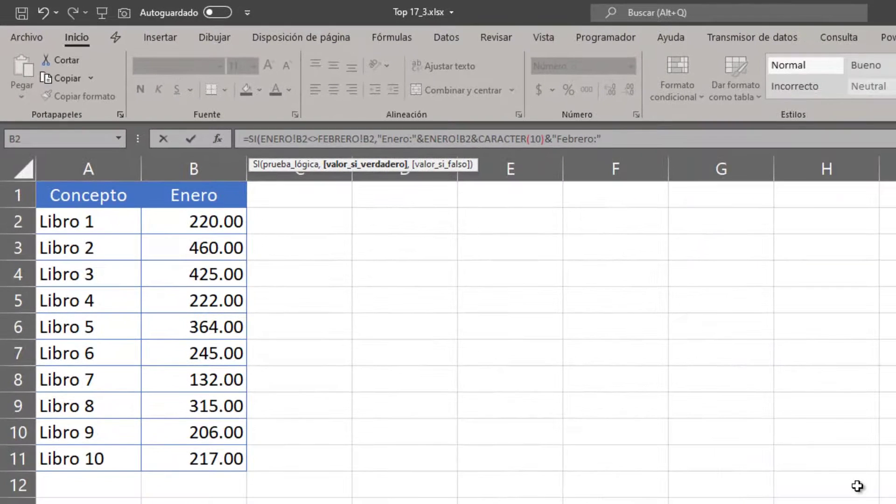
type("&")
Finish the formula with FEBRERO!B2 and a "Sin cambios" fallback, then enter it.
key("ctrl+Page_Down")
left_click(195, 222)
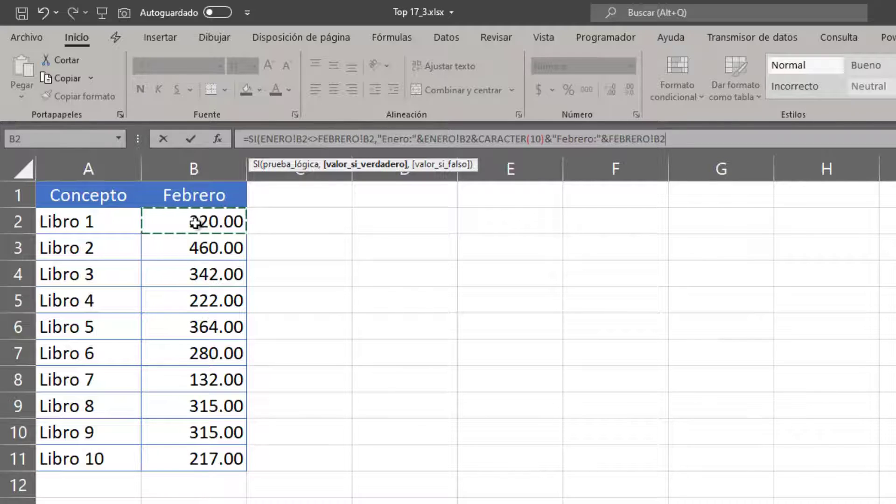
type(",\"")
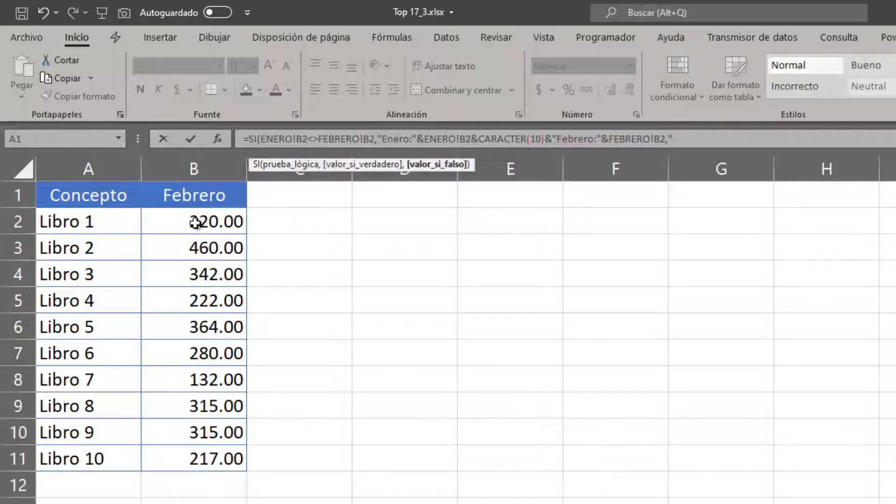
type("Sin")
type(" cambio")
type("s\"")
type(")")
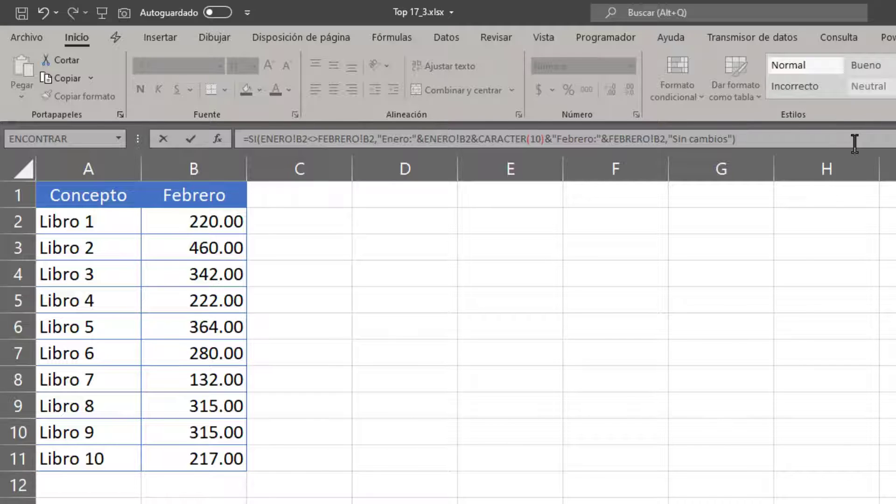
key("Return")
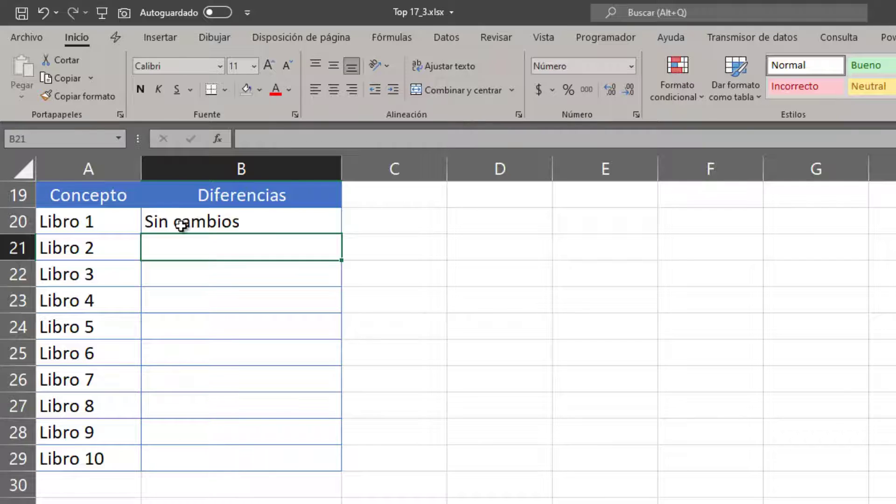
left_click(255, 222)
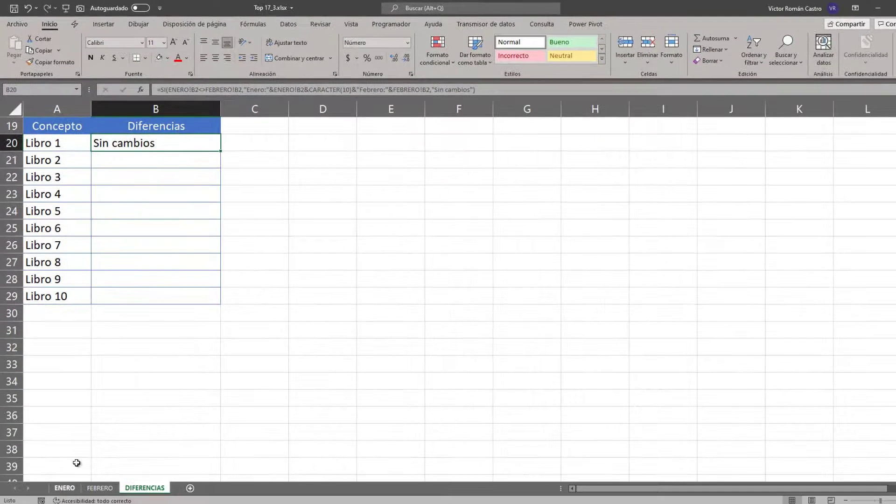
left_click(65, 489)
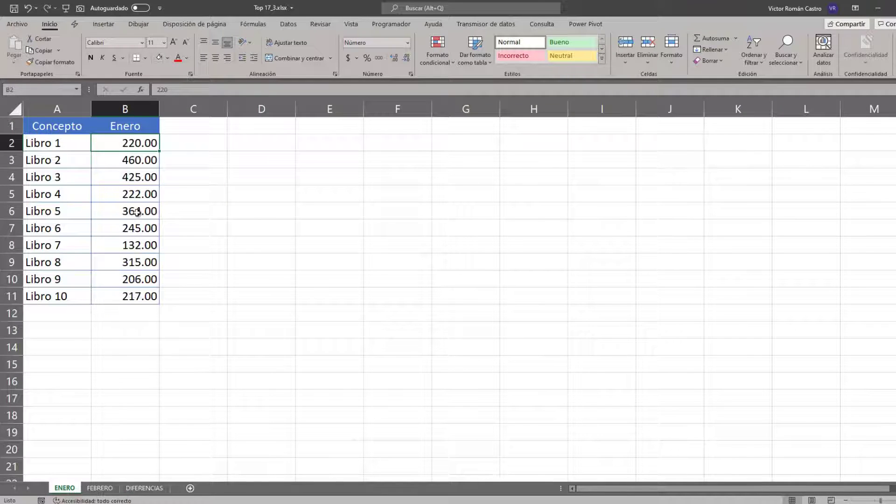
left_click(100, 488)
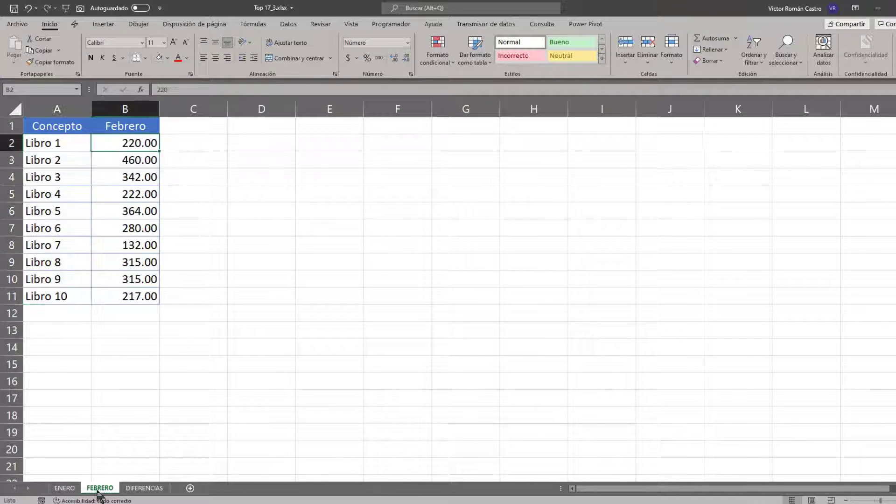
left_click(145, 488)
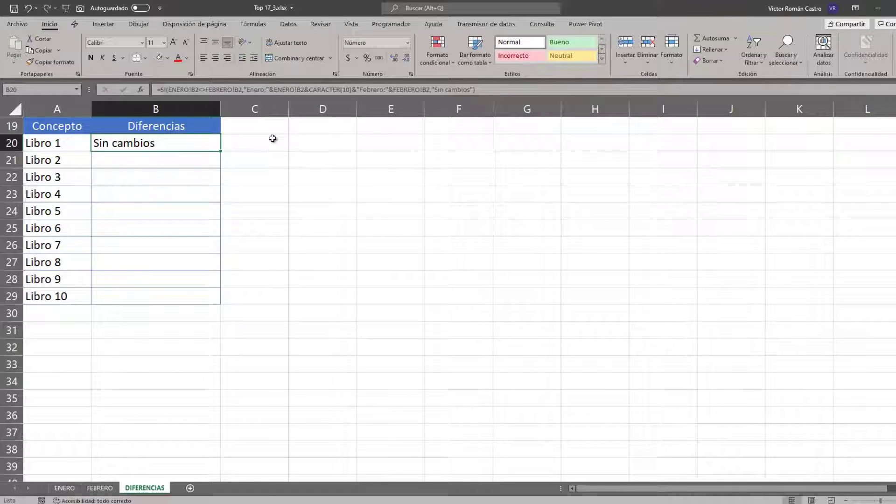
Copy B20's formula down through B29 for Libro 2 to Libro 10.
key("ctrl+c")
key("shift+Down")
key("shift+Down")
key("shift+Down")
key("shift+Down")
key("shift+Down")
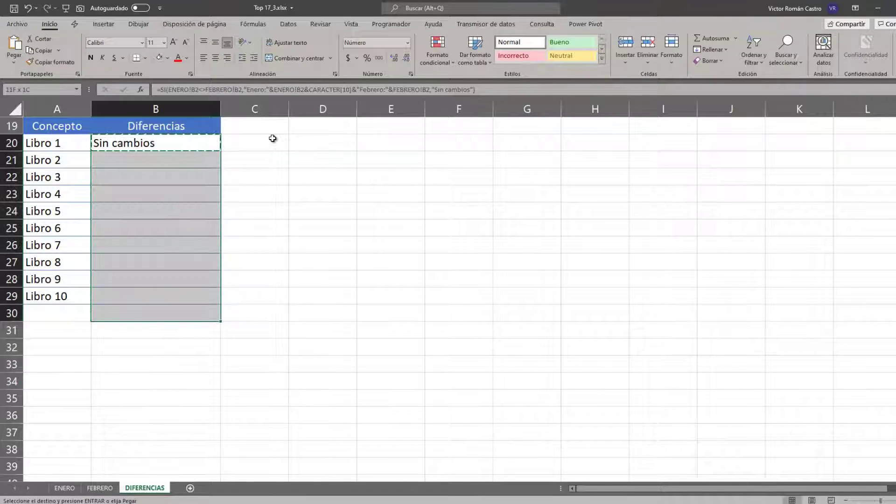
key("Return")
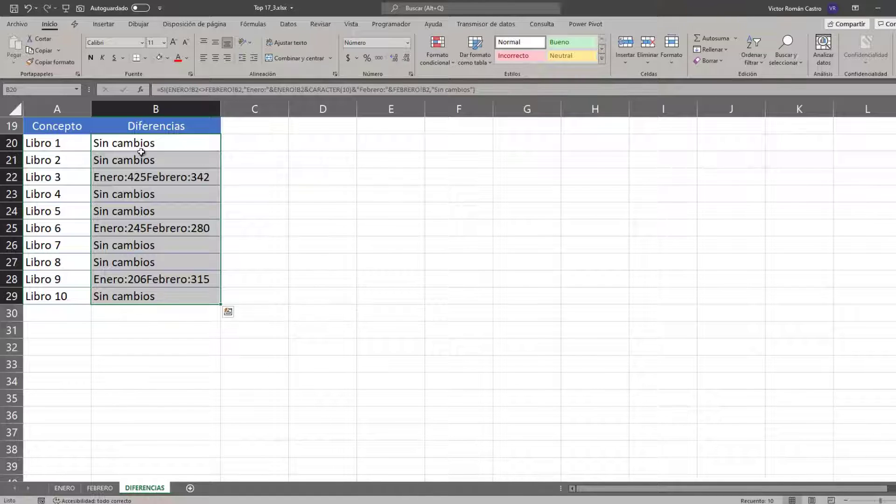
Check the changed results for Libro 3, 6 and 9 and inspect Libro 3's formula.
left_click(110, 176)
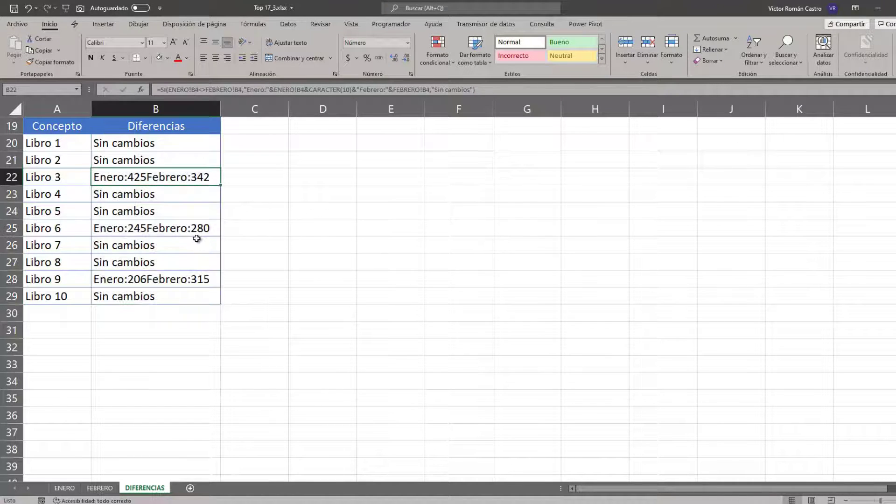
left_click(149, 228)
left_click(173, 282)
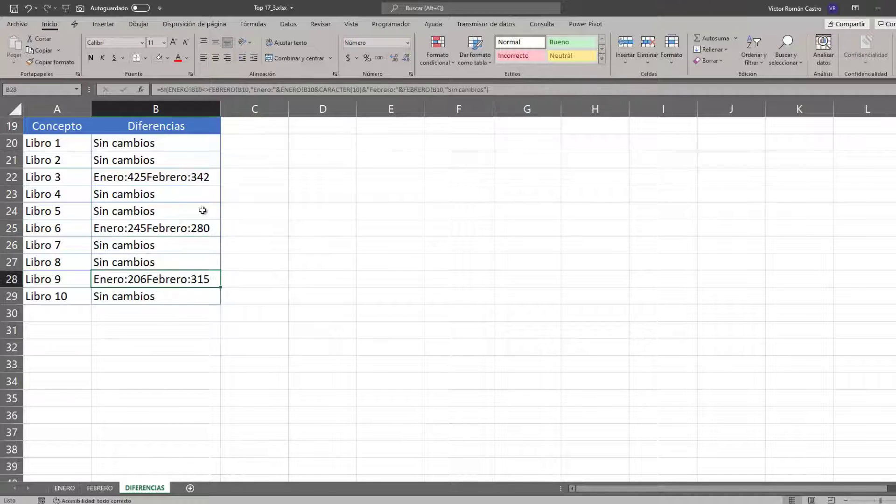
left_click(154, 180)
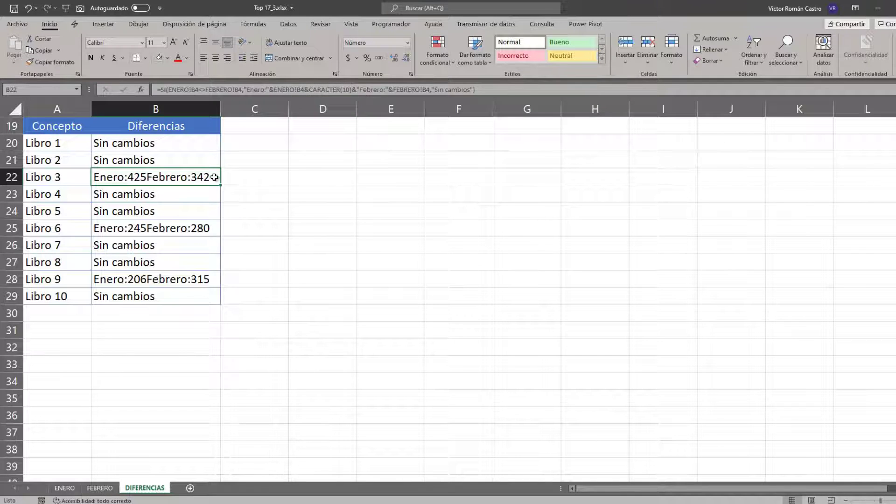
Apply Ajustar texto to column B so changed books show Enero and Febrero on separate lines.
left_click(148, 111)
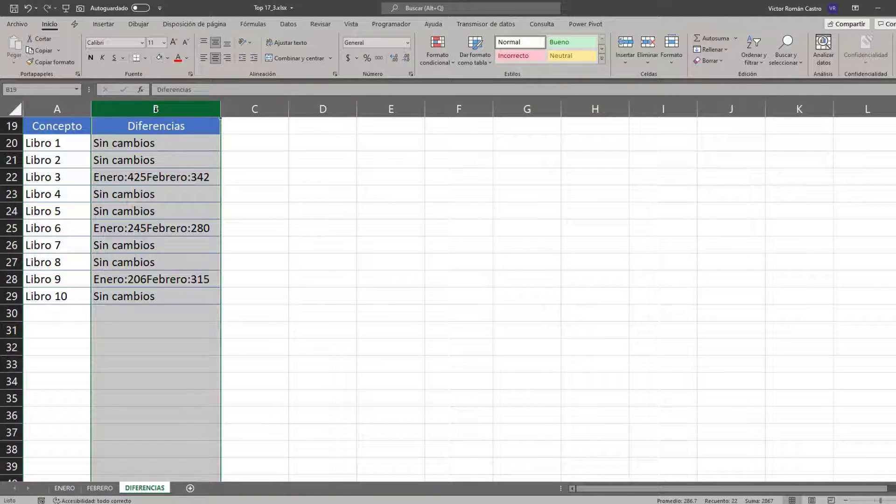
left_click(295, 43)
left_click(177, 164)
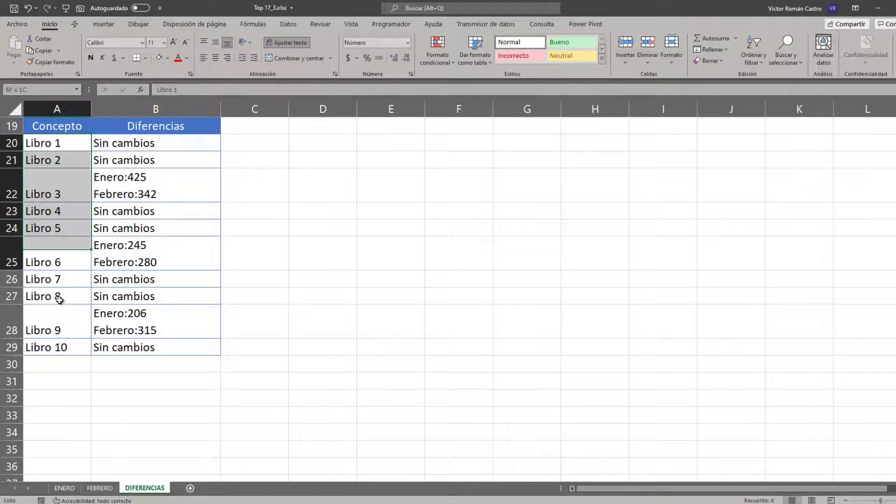
Centre the Libro 1–10 labels in A20:A29 horizontally and vertically.
left_click_drag(69, 145, 62, 345)
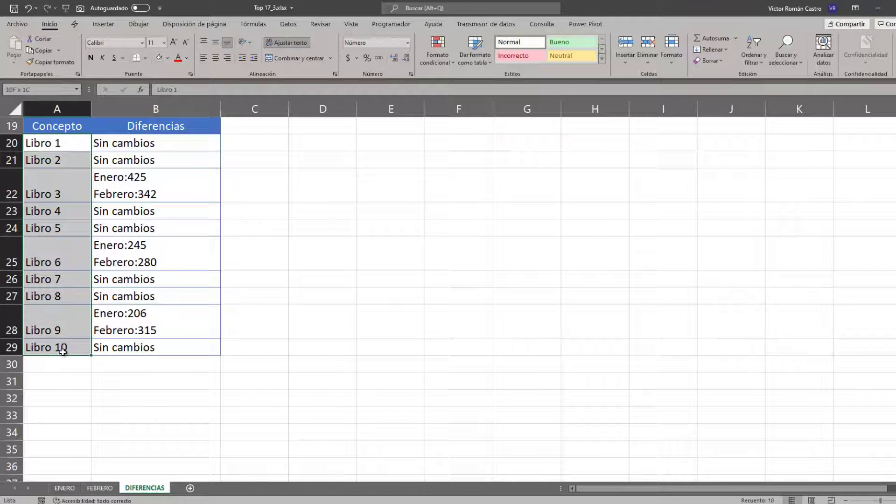
left_click(215, 57)
left_click(215, 42)
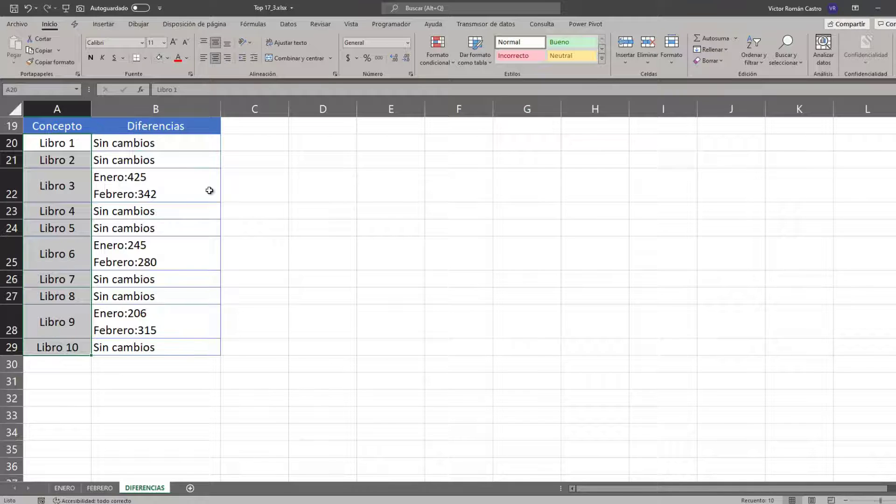
left_click(172, 160)
left_click(179, 177)
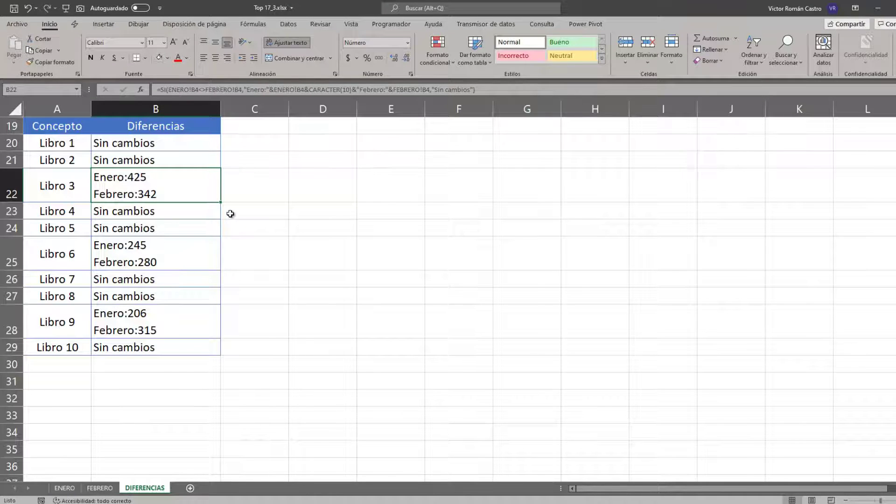
left_click(182, 256)
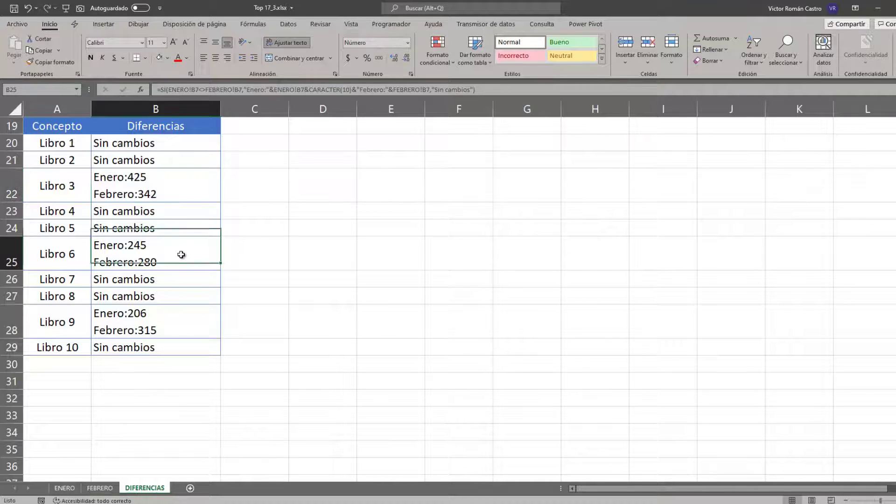
left_click(193, 325)
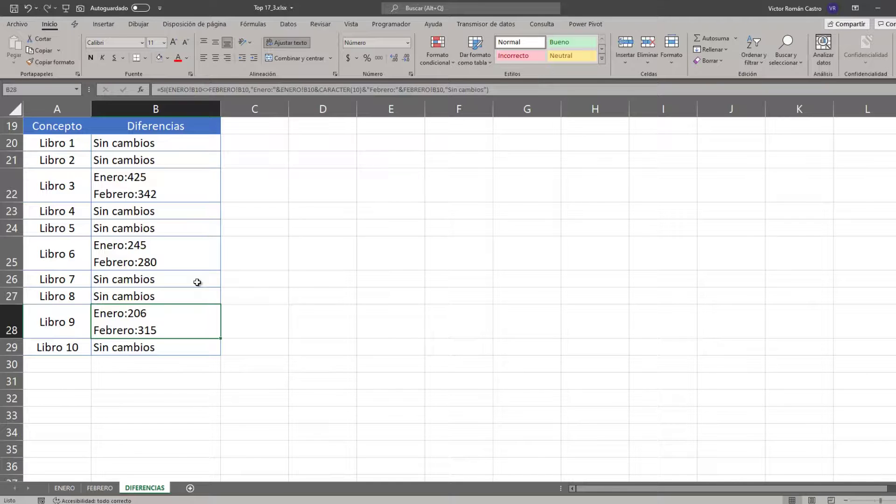
left_click(175, 146)
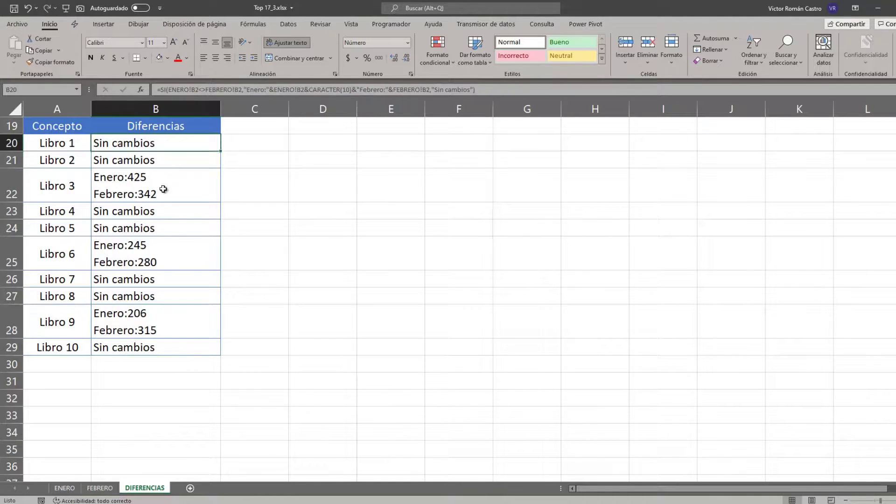
left_click_drag(163, 189, 169, 355)
left_click(172, 348)
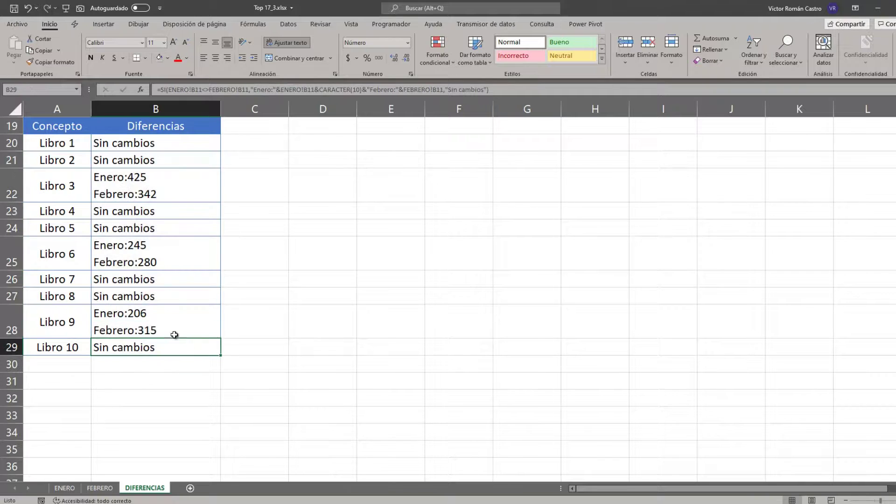
left_click(181, 312)
left_click(183, 253)
left_click(182, 192)
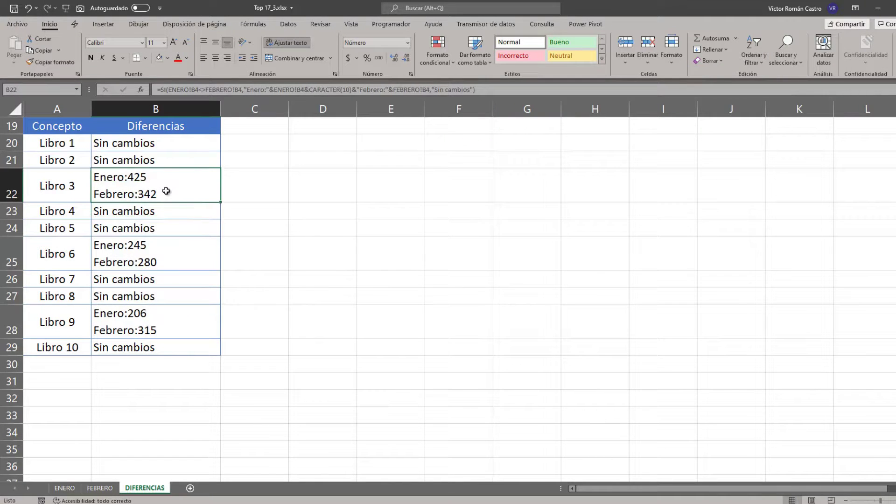